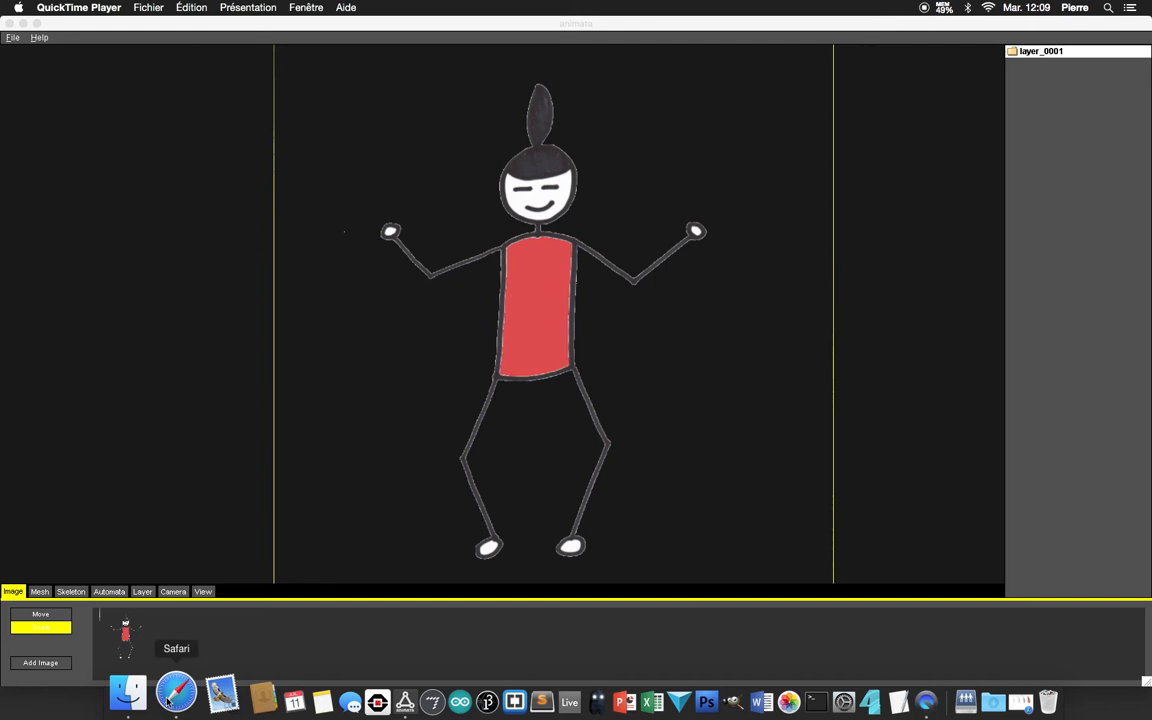
Switch to Safari to examine the face mesh and Delaunay triangulation example images, and return to Animata
{"action": "left_click", "coordinate": [168, 700]}
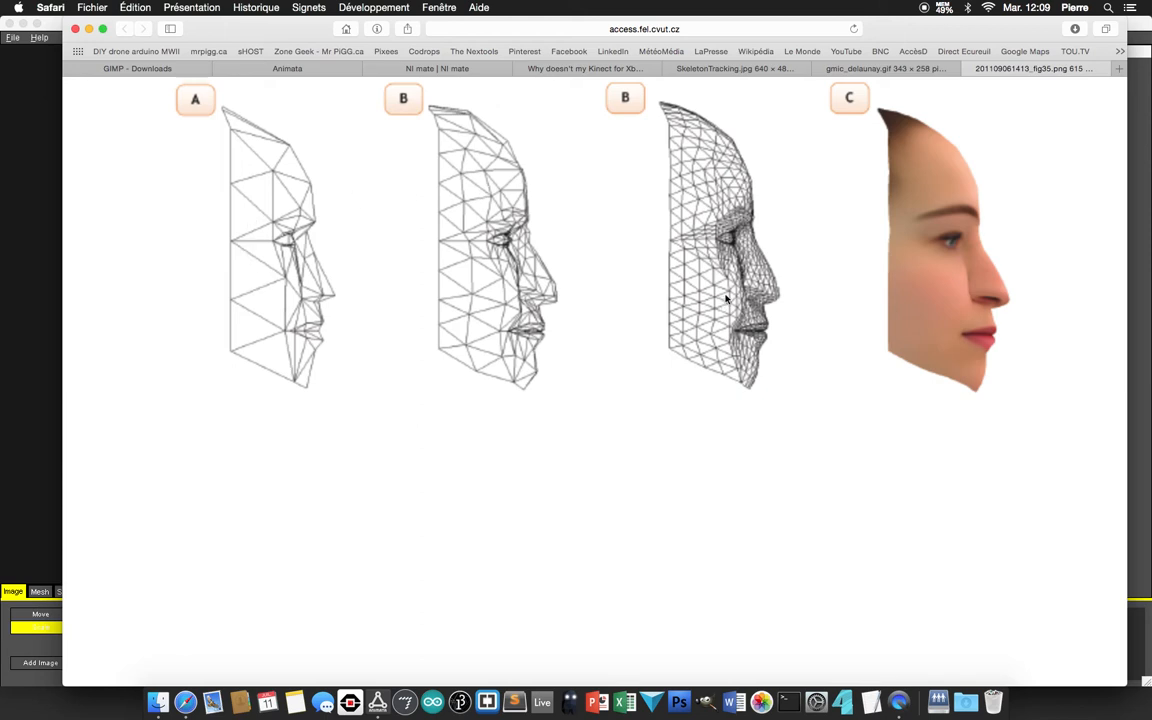
{"action": "left_click", "coordinate": [870, 72]}
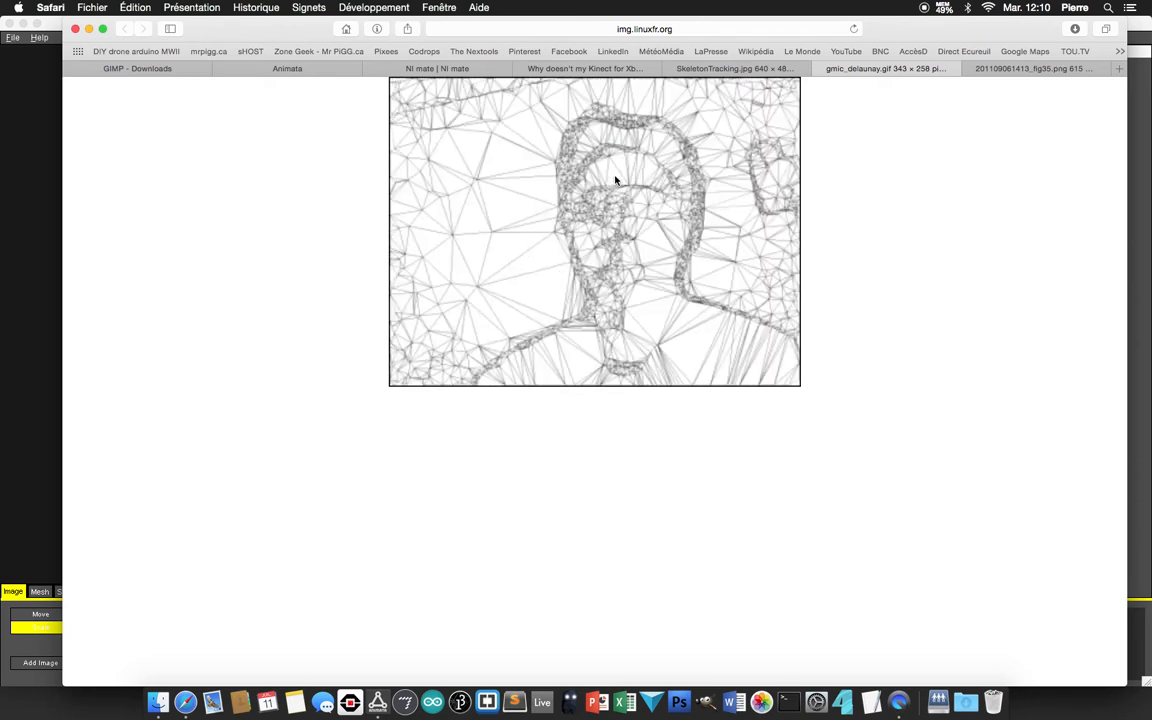
{"action": "left_click", "coordinate": [89, 28]}
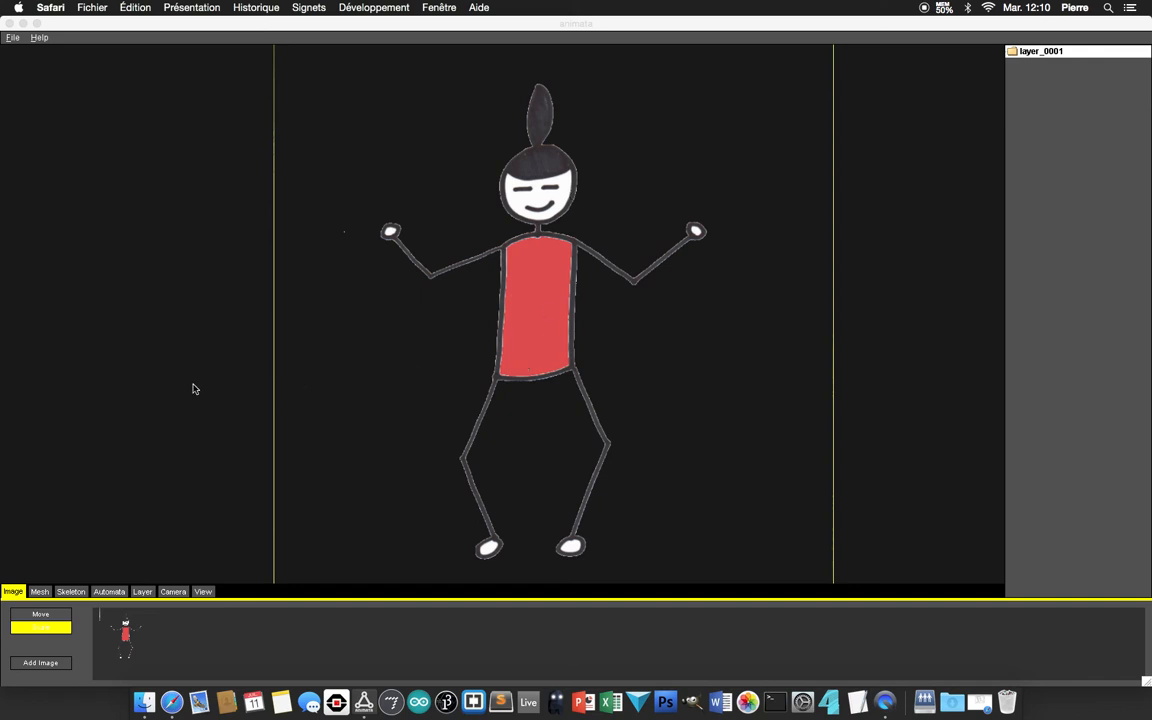
Set up mesh vertex creation and place vertices around the left-side hand and along the upper edge of its forearm to the elbow
{"action": "left_click", "coordinate": [40, 592]}
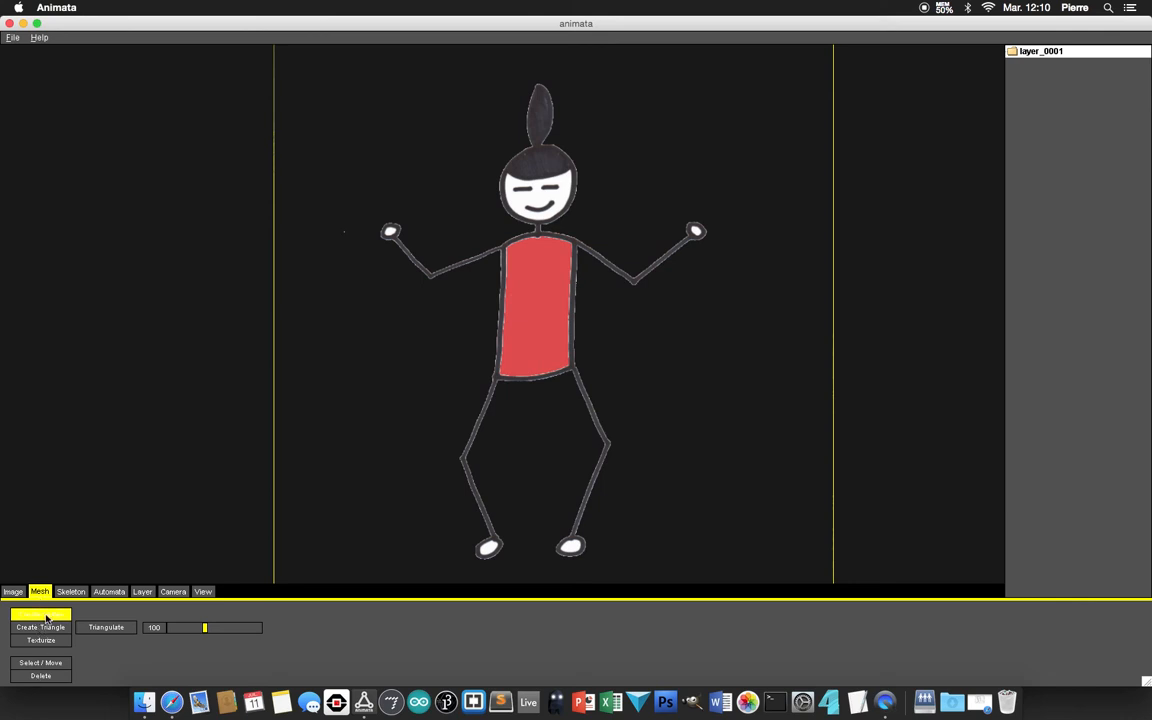
{"action": "left_click", "coordinate": [40, 628]}
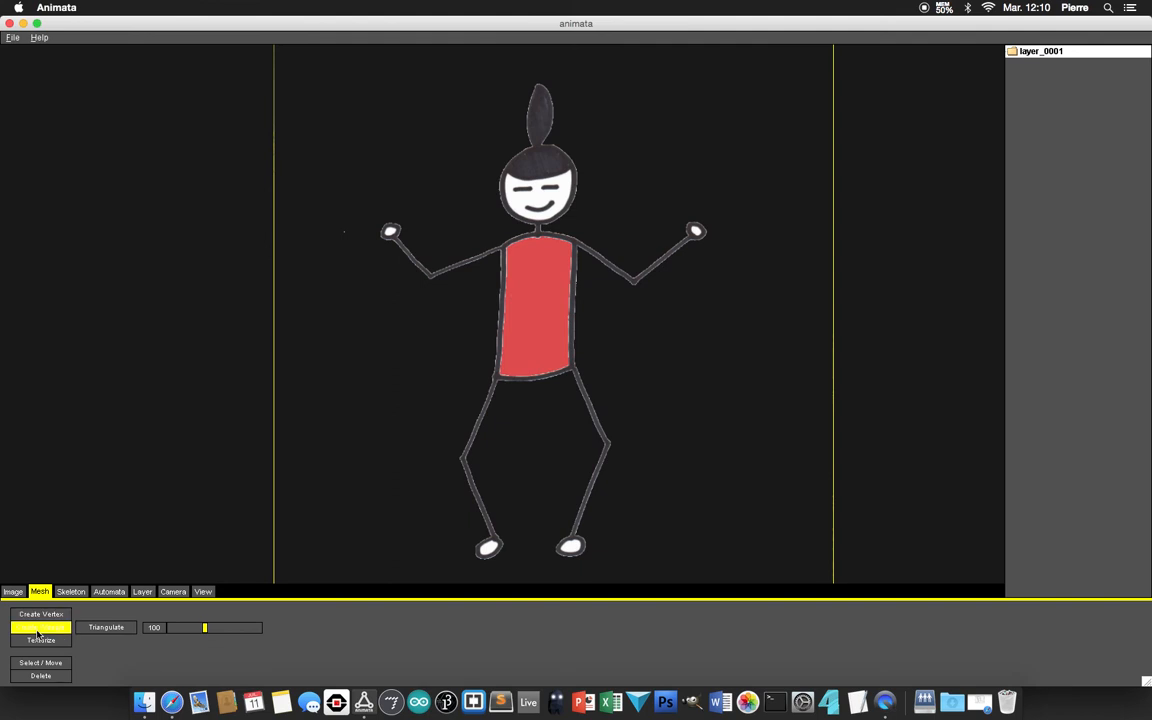
{"action": "left_click", "coordinate": [42, 642]}
{"action": "left_click", "coordinate": [41, 618]}
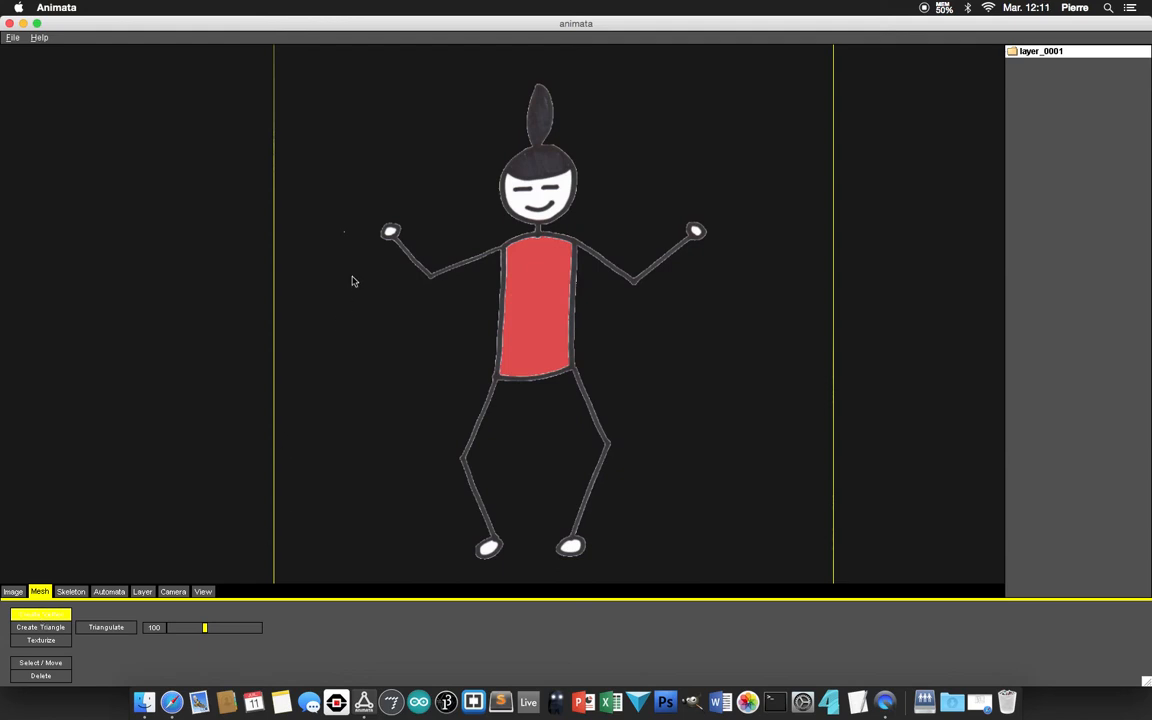
{"action": "left_click", "coordinate": [387, 216]}
{"action": "left_click", "coordinate": [403, 218]}
{"action": "left_click", "coordinate": [410, 237]}
{"action": "left_click", "coordinate": [426, 257]}
Place mesh vertices up the left side of the neck and head, around the hair bun, and onto the right side of the head
{"action": "left_click", "coordinate": [502, 233]}
{"action": "left_click", "coordinate": [502, 214]}
{"action": "left_click", "coordinate": [492, 175]}
{"action": "left_click", "coordinate": [508, 151]}
{"action": "left_click", "coordinate": [521, 131]}
{"action": "left_click", "coordinate": [521, 98]}
{"action": "left_click", "coordinate": [538, 74]}
{"action": "left_click", "coordinate": [557, 94]}
{"action": "left_click", "coordinate": [559, 134]}
{"action": "left_click", "coordinate": [578, 160]}
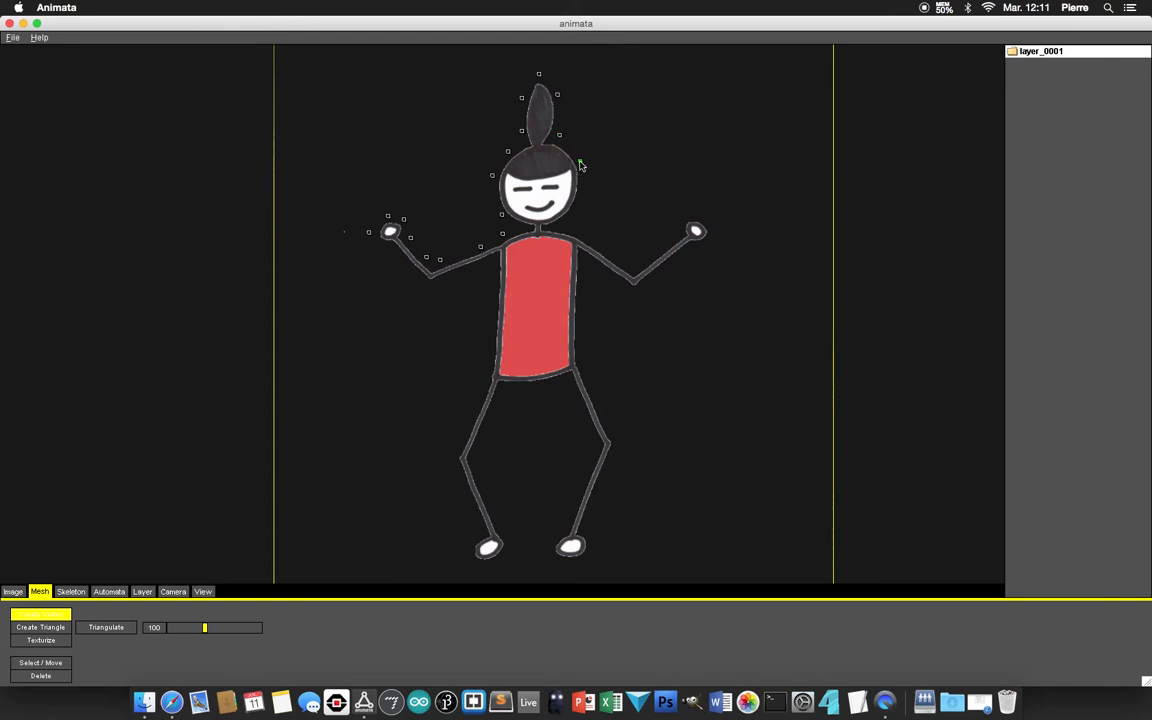
Outline the right-side arm with vertices from the shoulder, around the elbow and hand, and back beneath the forearm
{"action": "left_click", "coordinate": [582, 232]}
{"action": "left_click", "coordinate": [606, 252]}
{"action": "left_click", "coordinate": [631, 269]}
{"action": "left_click", "coordinate": [658, 249]}
{"action": "left_click", "coordinate": [678, 228]}
{"action": "left_click", "coordinate": [689, 209]}
{"action": "left_click", "coordinate": [698, 247]}
{"action": "left_click", "coordinate": [677, 268]}
{"action": "left_click", "coordinate": [643, 291]}
Place vertices down the right edge of the red torso and along the outside of the right-side leg to the knee
{"action": "left_click", "coordinate": [584, 294]}
{"action": "left_click", "coordinate": [580, 335]}
{"action": "left_click", "coordinate": [583, 368]}
{"action": "left_click", "coordinate": [611, 428]}
{"action": "left_click", "coordinate": [621, 447]}
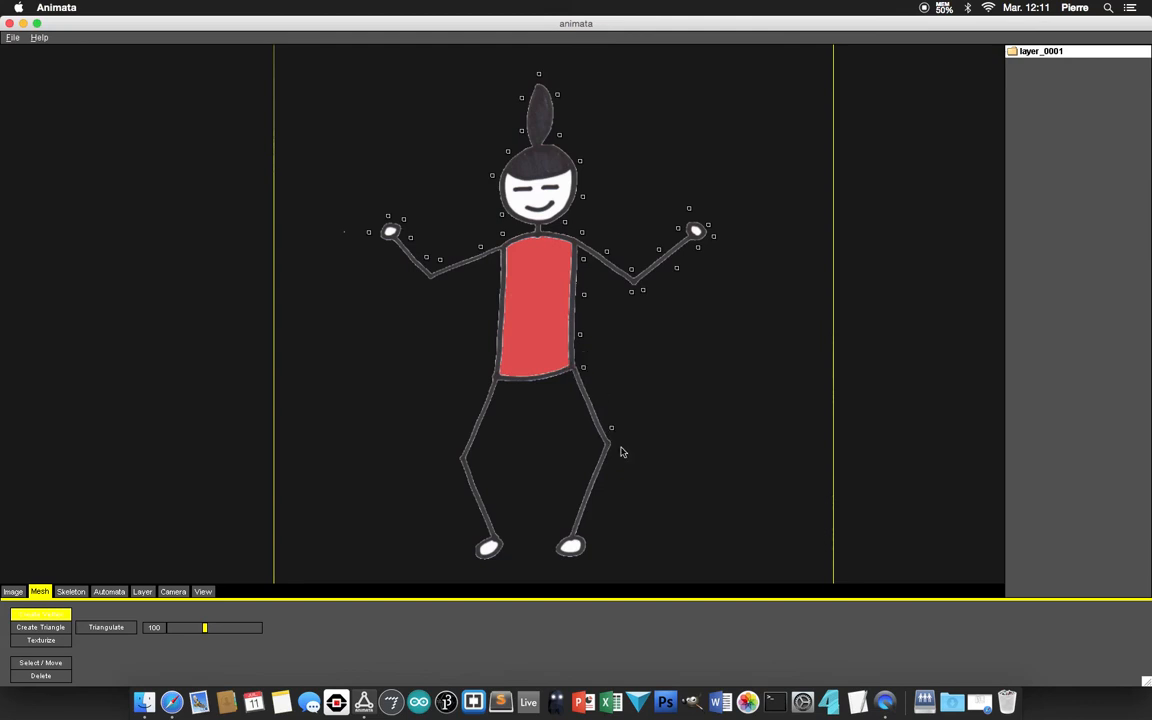
Surround the right-side foot with vertices and add two more at the inner side of that leg's knee
{"action": "left_click", "coordinate": [584, 531]}
{"action": "left_click", "coordinate": [592, 547]}
{"action": "left_click", "coordinate": [572, 564]}
{"action": "left_click", "coordinate": [555, 562]}
{"action": "left_click", "coordinate": [551, 547]}
{"action": "left_click", "coordinate": [564, 531]}
{"action": "left_click", "coordinate": [590, 455]}
{"action": "left_click", "coordinate": [593, 438]}
Place vertices along the torso's lower edge, at the inner left-side knee, and around the left-side foot
{"action": "left_click", "coordinate": [567, 381]}
{"action": "left_click", "coordinate": [507, 387]}
{"action": "left_click", "coordinate": [476, 452]}
{"action": "left_click", "coordinate": [477, 465]}
{"action": "left_click", "coordinate": [501, 527]}
{"action": "left_click", "coordinate": [509, 547]}
{"action": "left_click", "coordinate": [487, 563]}
{"action": "left_click", "coordinate": [466, 557]}
Complete the outline with vertices at the outer left-side knee, left torso edge and elbow, and triangulate the mesh automatically
{"action": "left_click", "coordinate": [457, 469]}
{"action": "left_click", "coordinate": [457, 444]}
{"action": "left_click", "coordinate": [485, 378]}
{"action": "left_click", "coordinate": [494, 322]}
{"action": "left_click", "coordinate": [494, 265]}
{"action": "left_click", "coordinate": [418, 280]}
{"action": "left_click", "coordinate": [108, 630]}
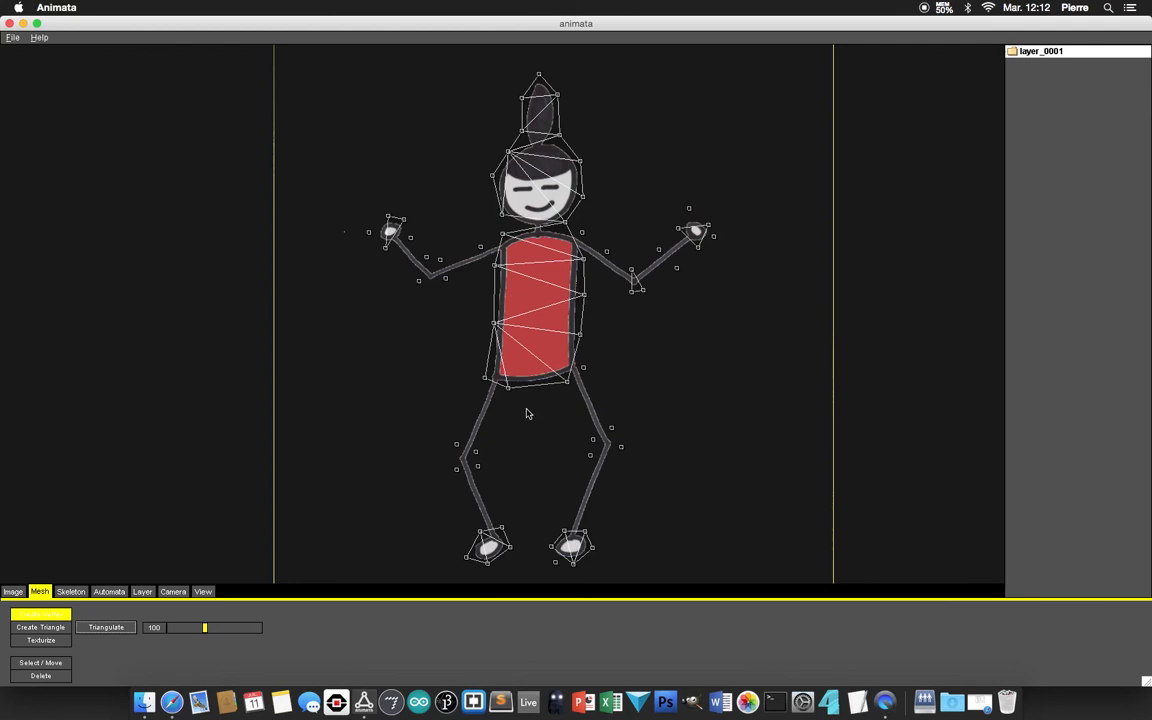
Create triangles manually to fill the gaps in the mesh around the right-side hand and wrist
{"action": "left_click", "coordinate": [33, 628]}
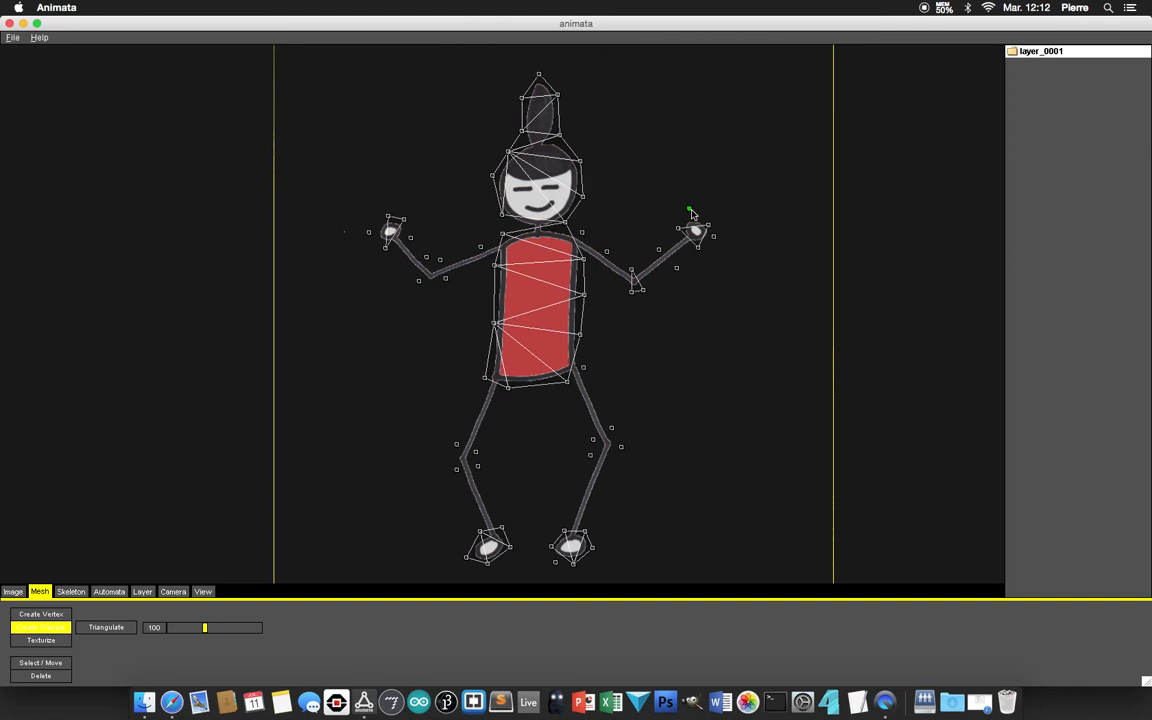
{"action": "left_click_drag", "start_coordinate": [689, 209], "coordinate": [676, 235]}
{"action": "left_click", "coordinate": [676, 231]}
{"action": "left_click", "coordinate": [709, 229]}
{"action": "left_click", "coordinate": [699, 252]}
{"action": "left_click", "coordinate": [678, 269]}
{"action": "left_click", "coordinate": [679, 231]}
Connect the right-side wrist to the elbow with manually created triangles covering the forearm
{"action": "left_click", "coordinate": [661, 249]}
{"action": "left_click", "coordinate": [677, 269]}
{"action": "left_click", "coordinate": [645, 291]}
{"action": "left_click", "coordinate": [661, 253]}
{"action": "left_click", "coordinate": [661, 253]}
{"action": "left_click", "coordinate": [637, 272]}
{"action": "left_click", "coordinate": [640, 226]}
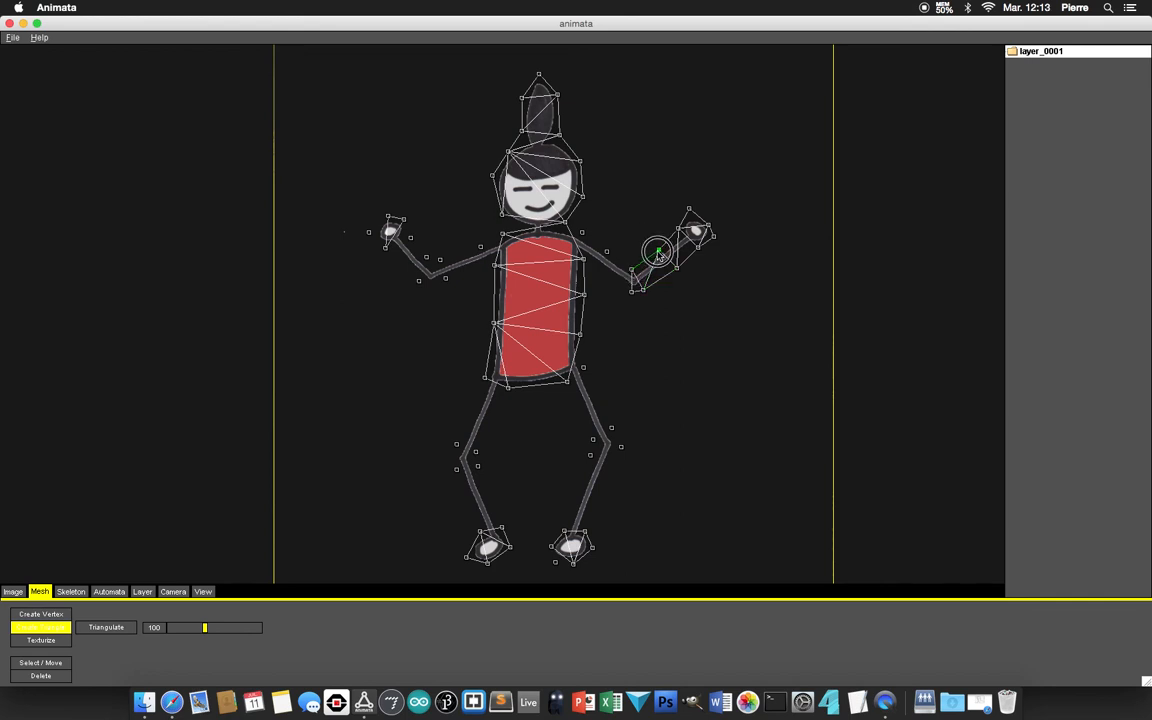
{"action": "left_click", "coordinate": [644, 290]}
{"action": "left_click", "coordinate": [675, 334]}
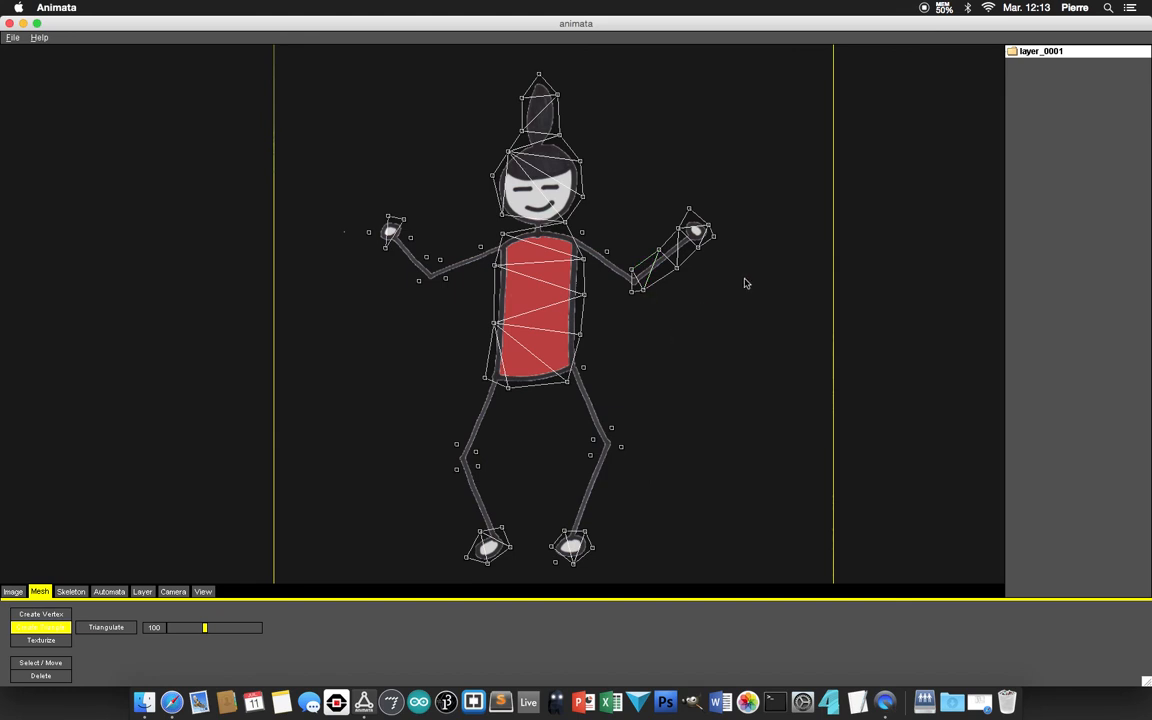